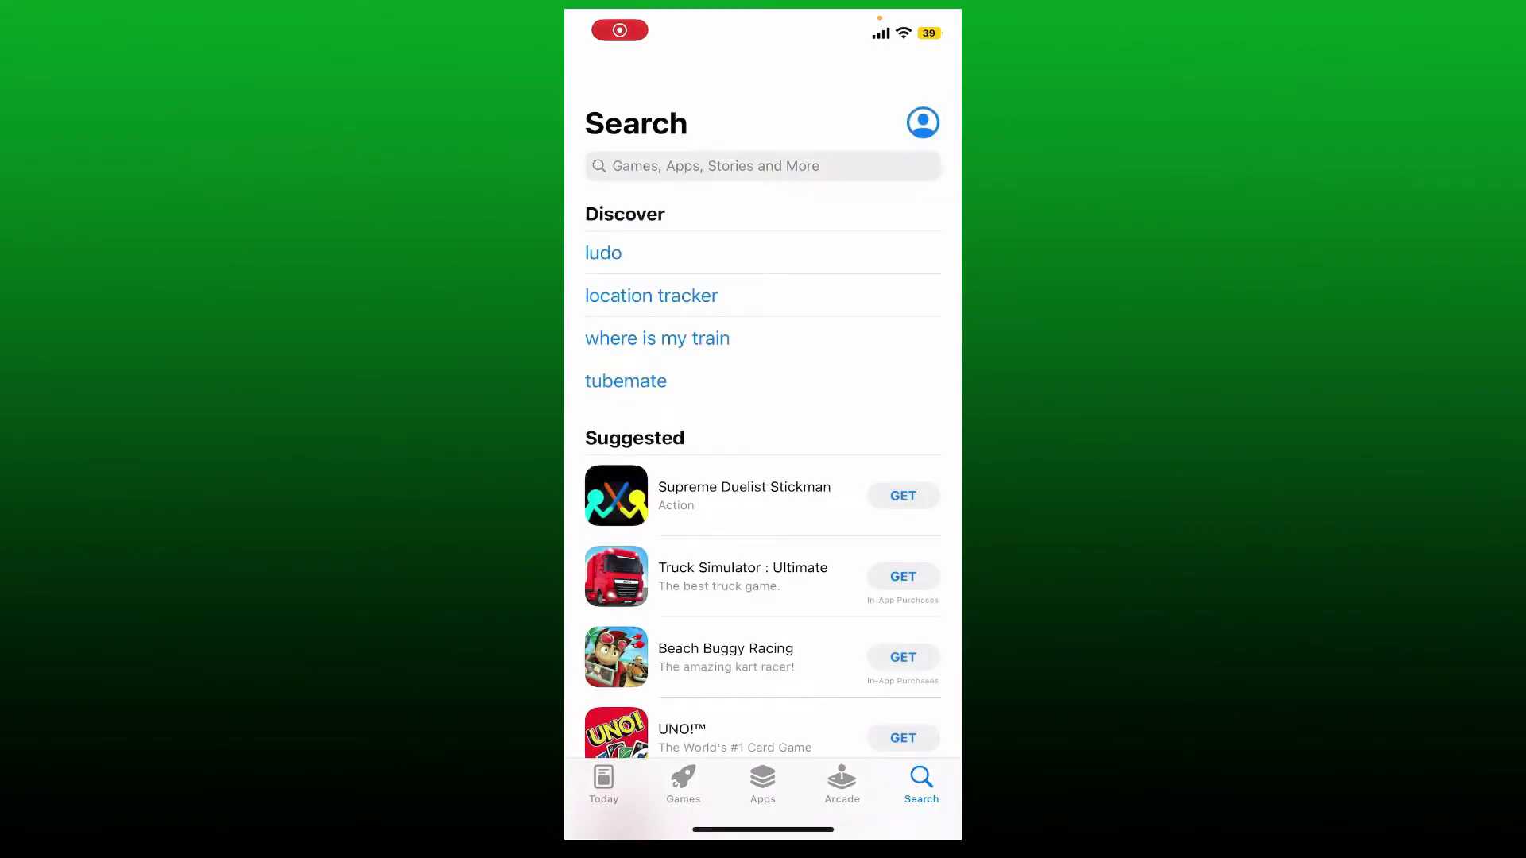
Search the App Store for 'tiktok' and confirm TikTok shows Open rather than Update.
click(764, 166)
text(tikt)
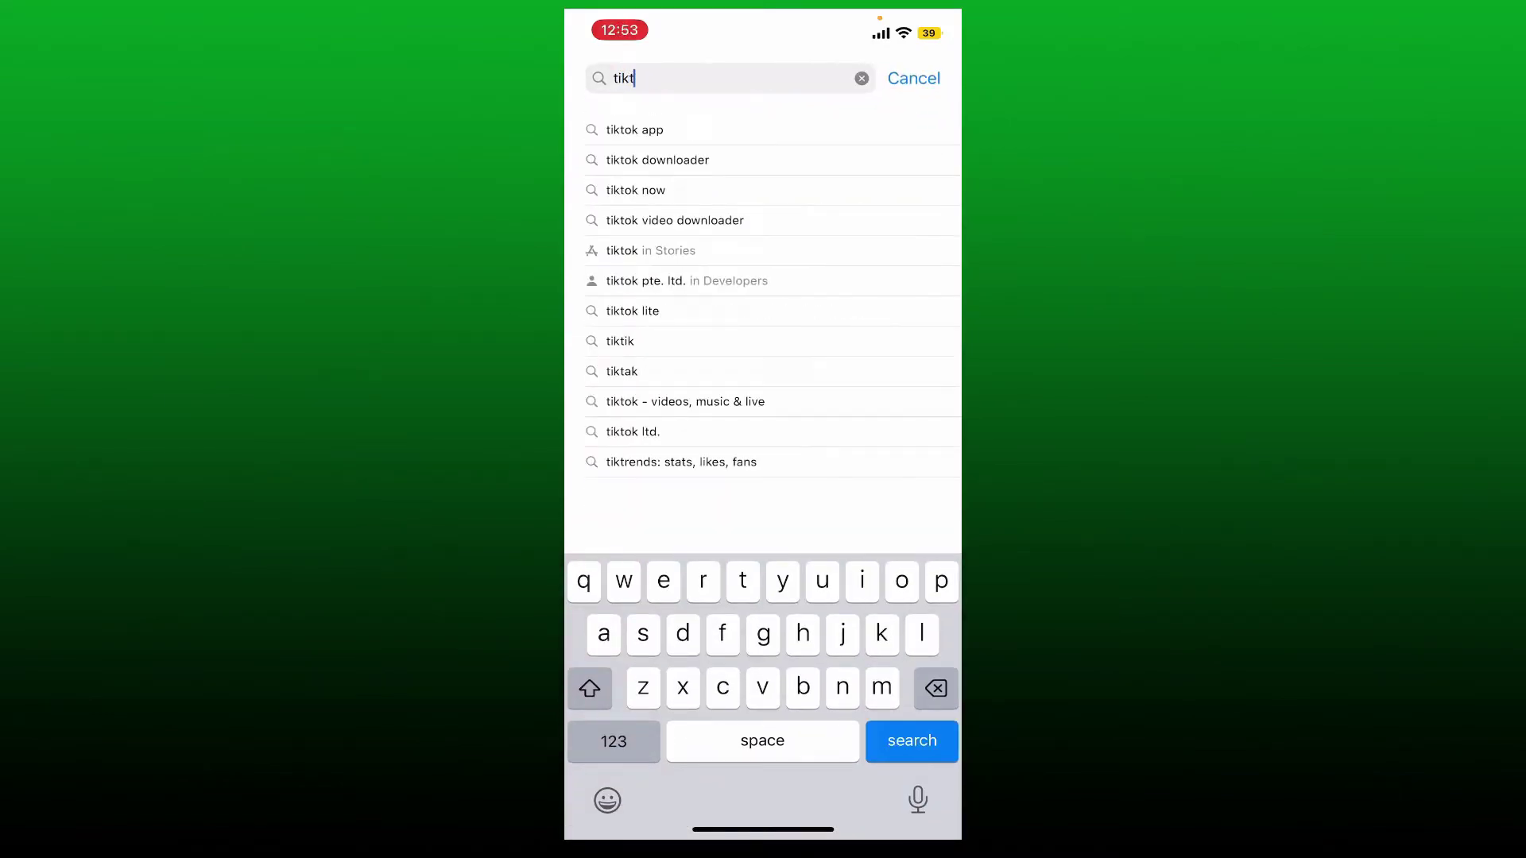
text(ok)
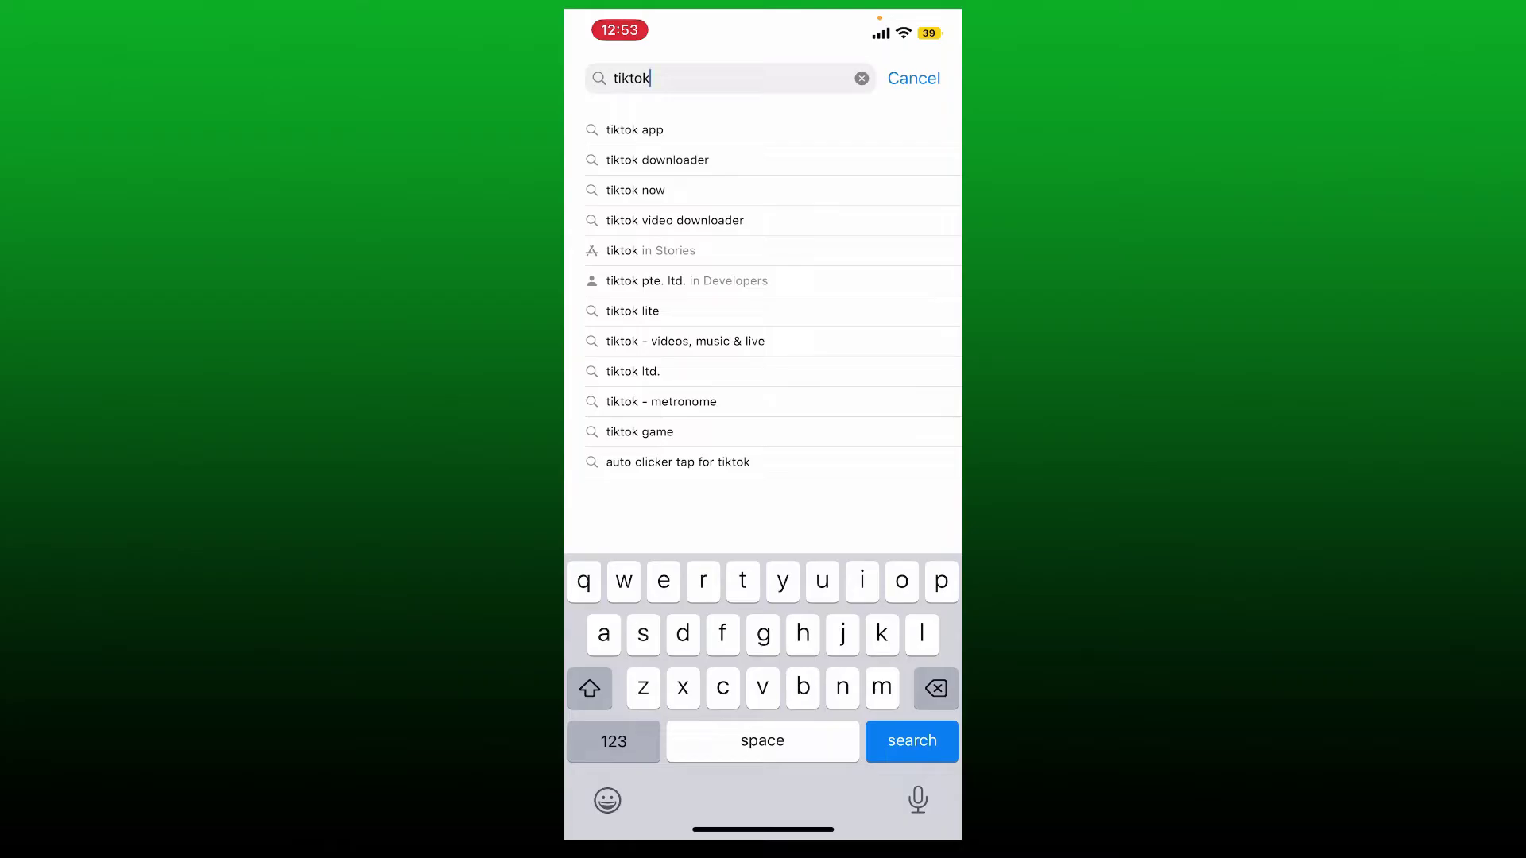
key(Return)
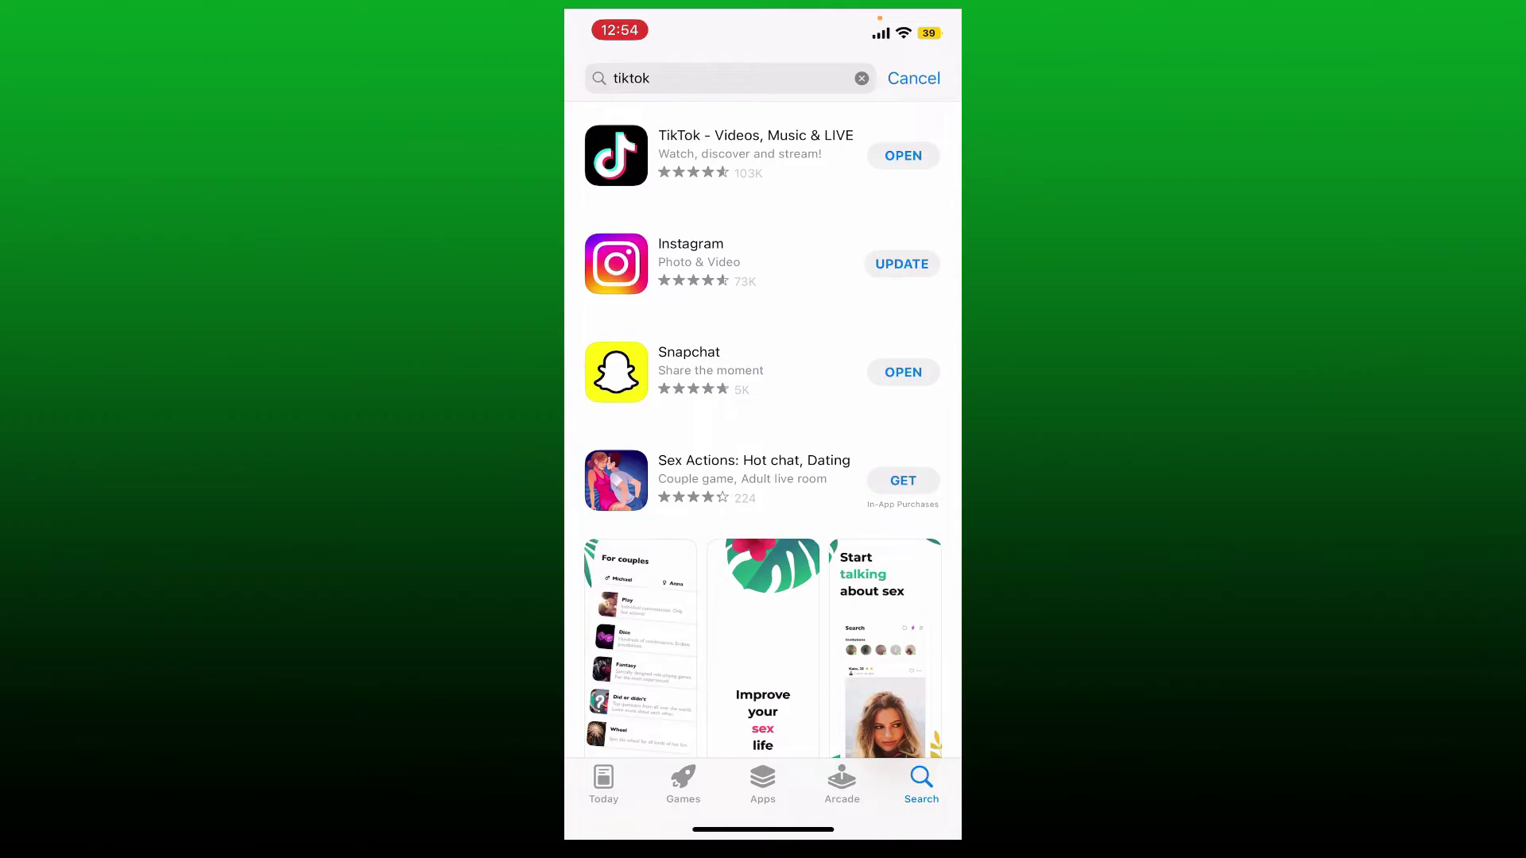
Go home and swipe the TikTok and App Store cards out of the App Switcher.
drag(763, 829, 763, 501)
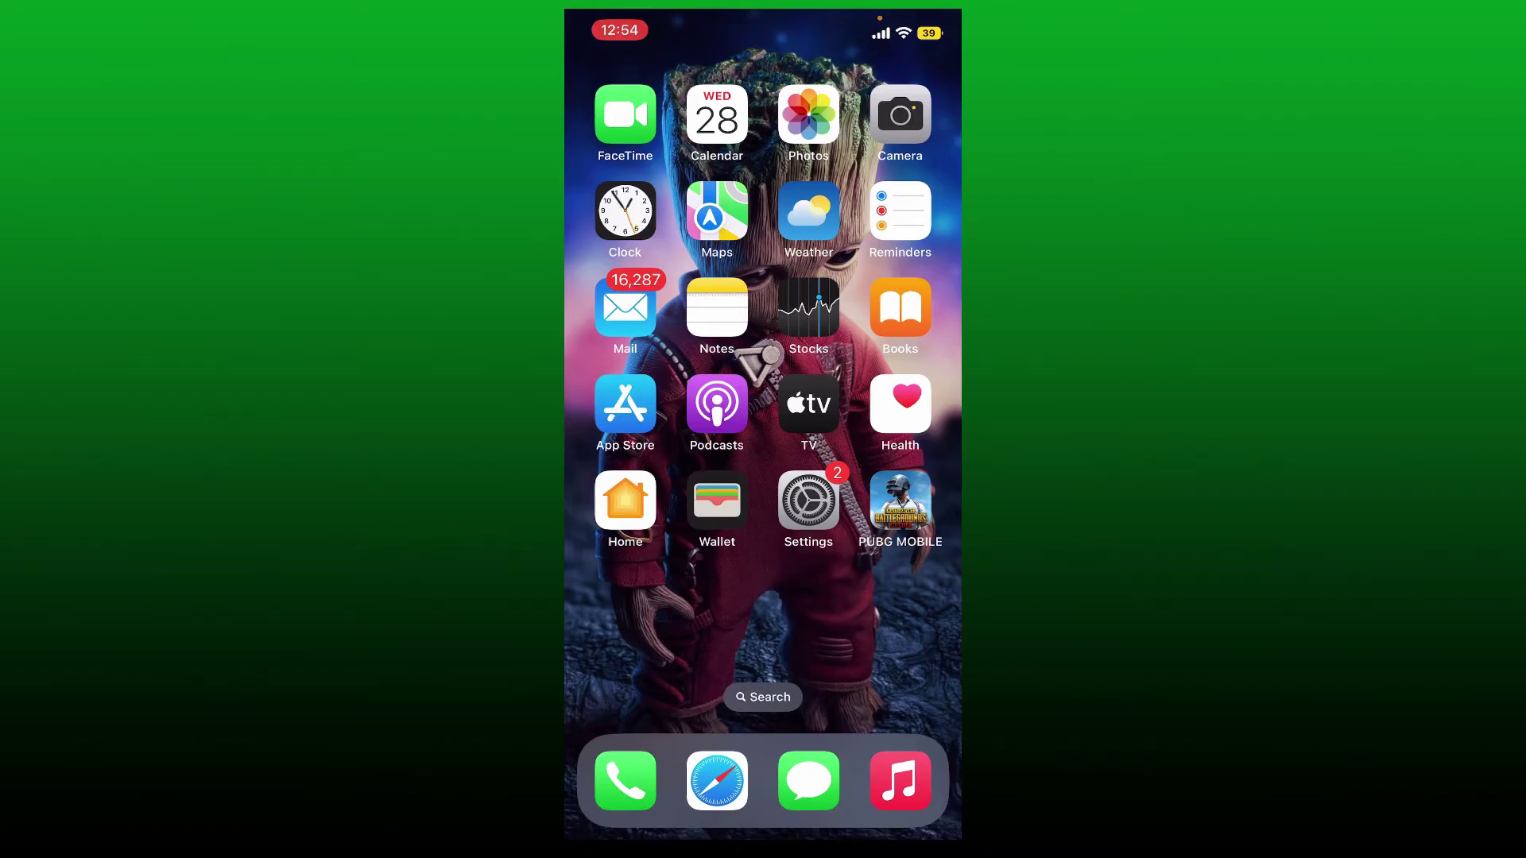
drag(883, 418, 644, 417)
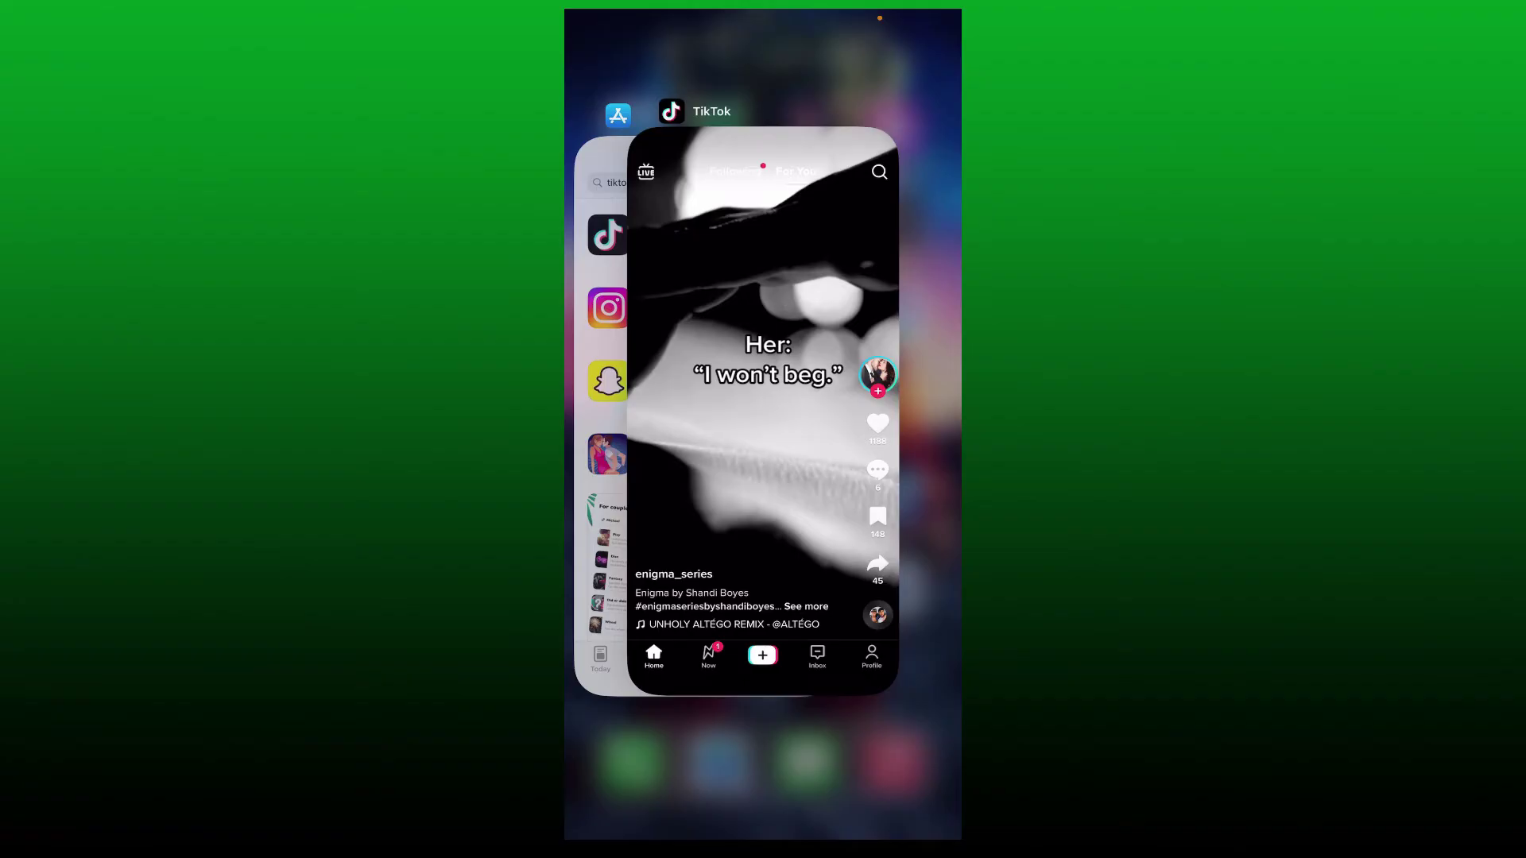
drag(764, 477, 763, 119)
drag(763, 477, 763, 120)
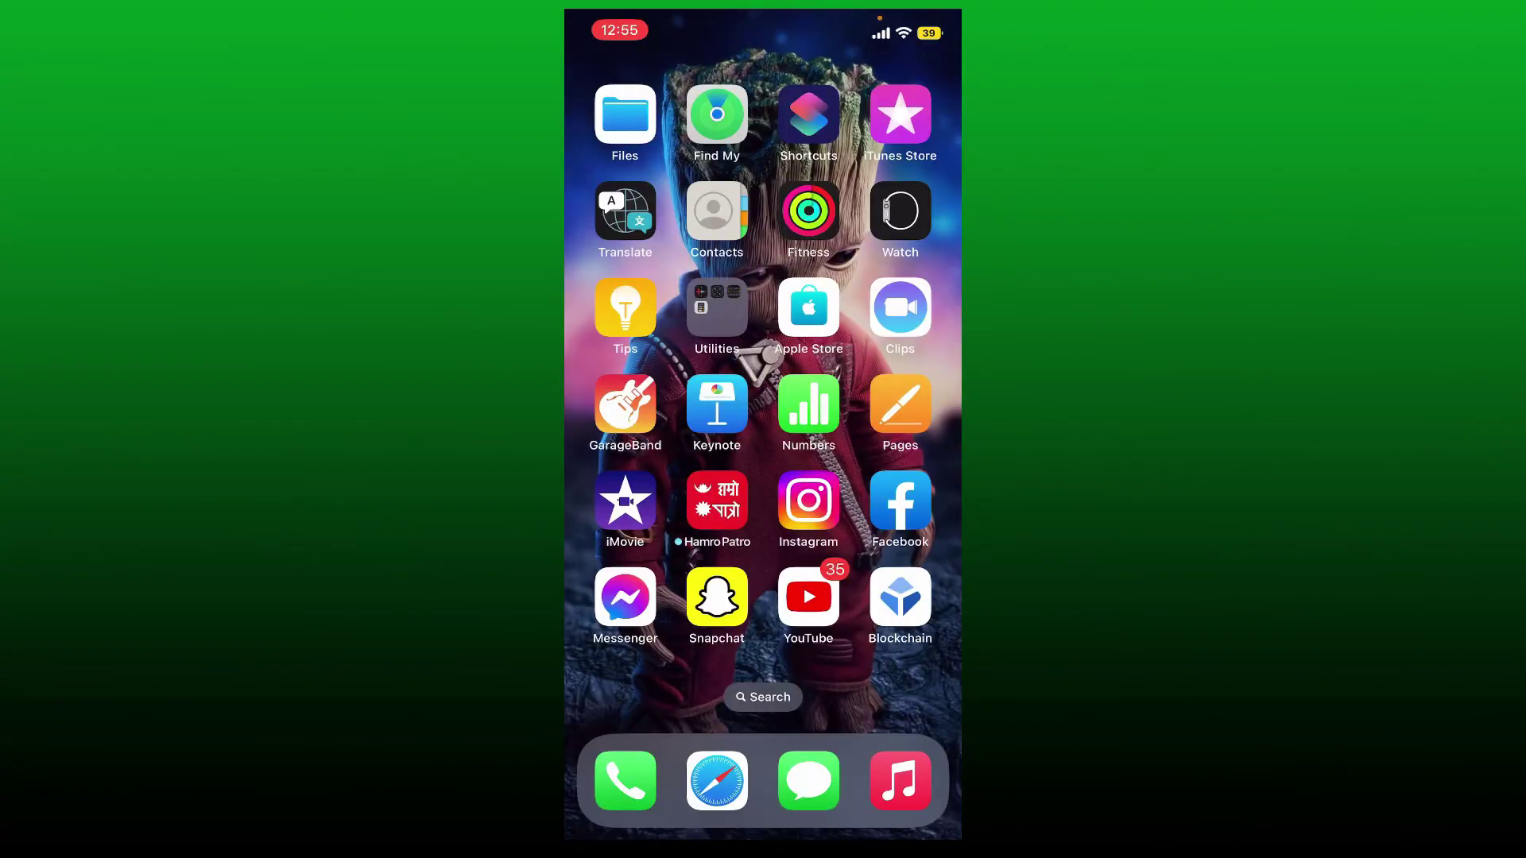
drag(883, 477, 645, 478)
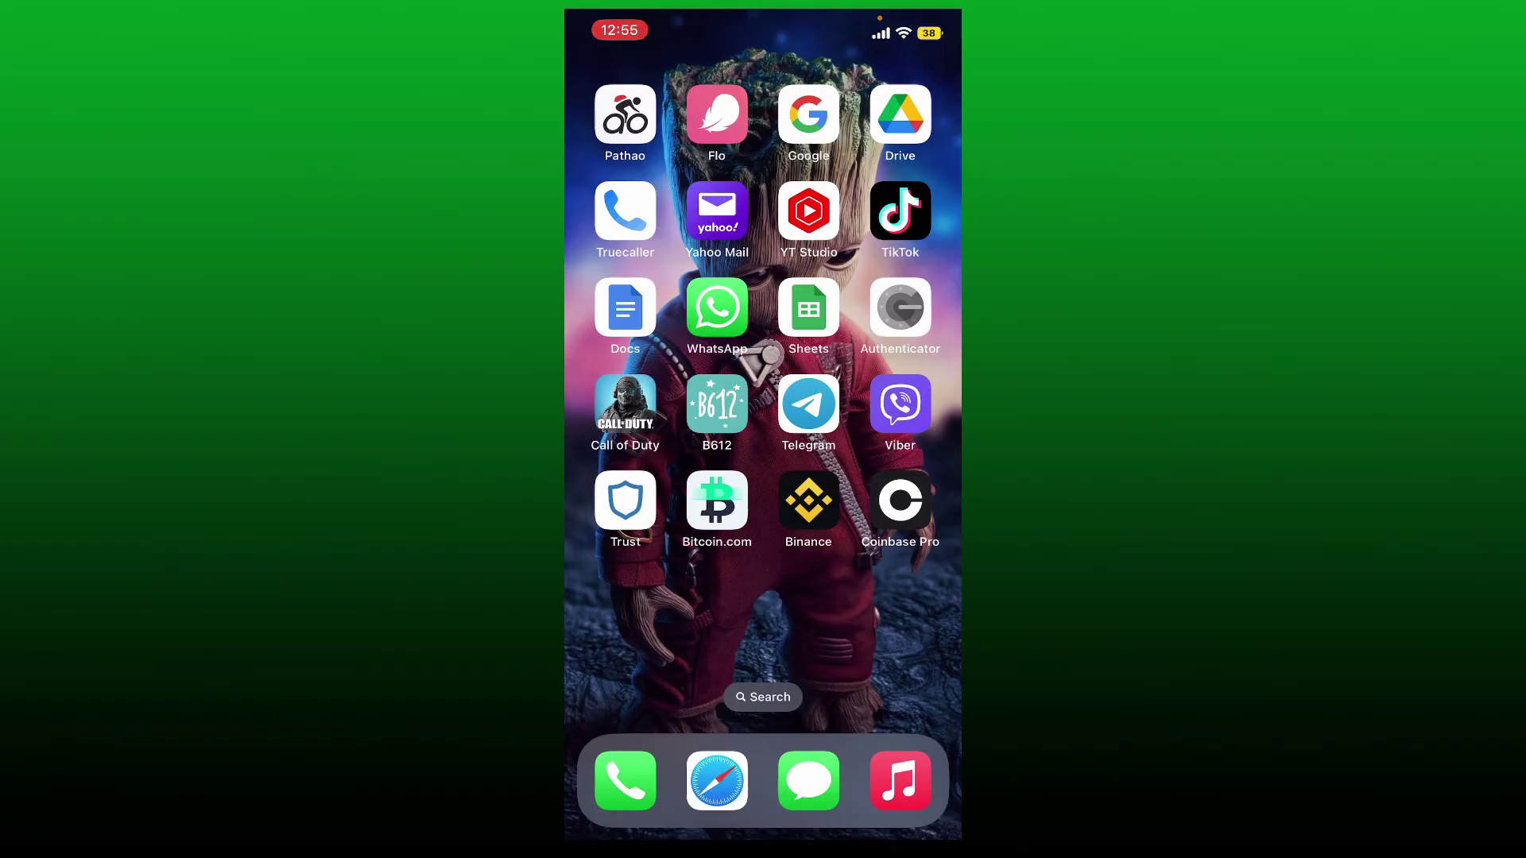
Offload TikTok via Settings > General > iPhone Storage, keeping its documents and data.
drag(644, 477, 883, 477)
click(807, 495)
scroll(764, 478, down, 5)
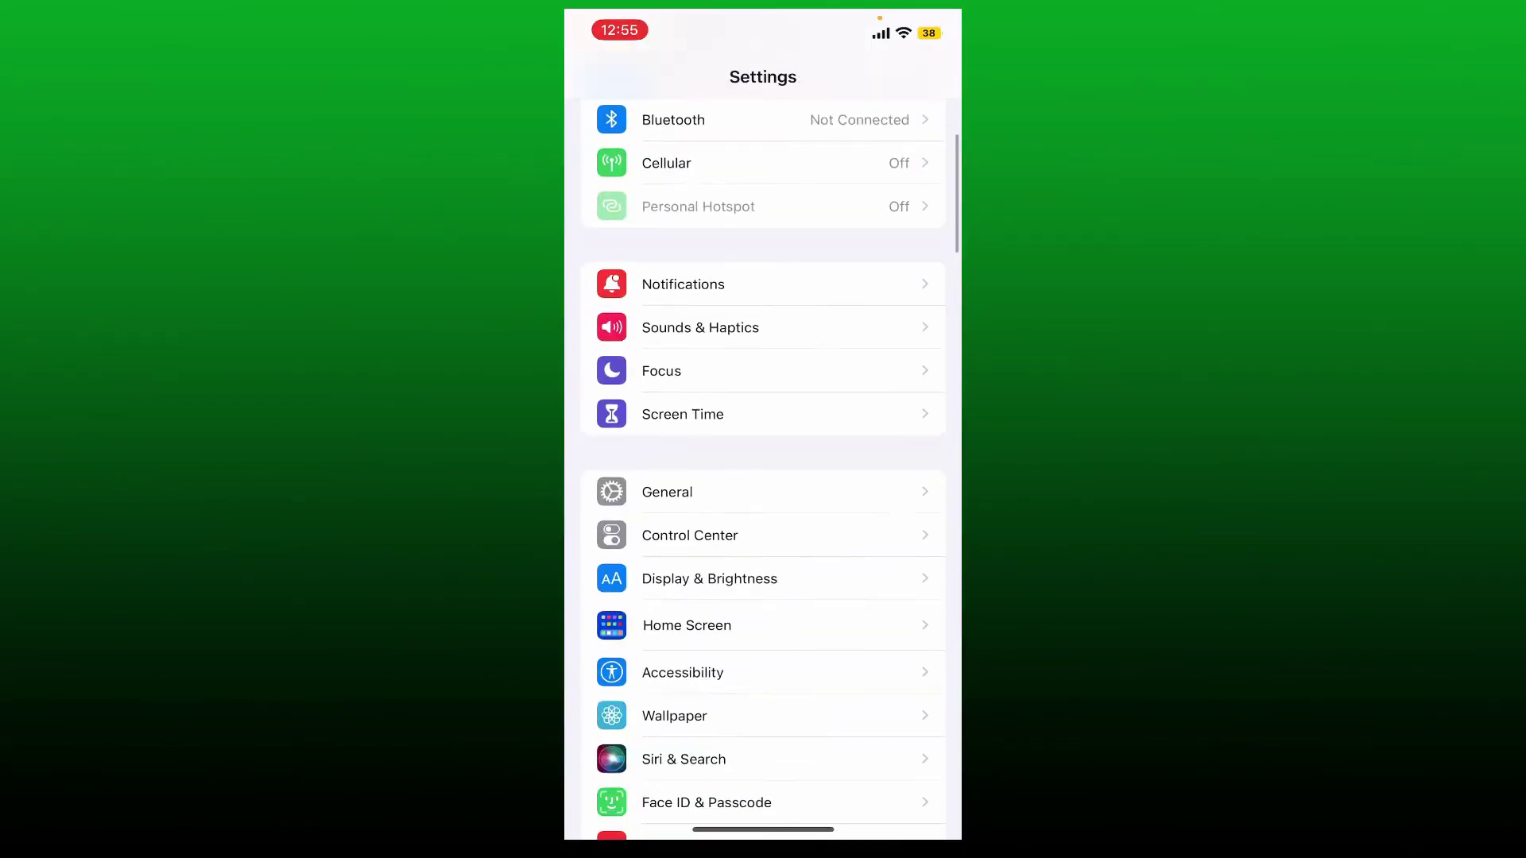
click(715, 432)
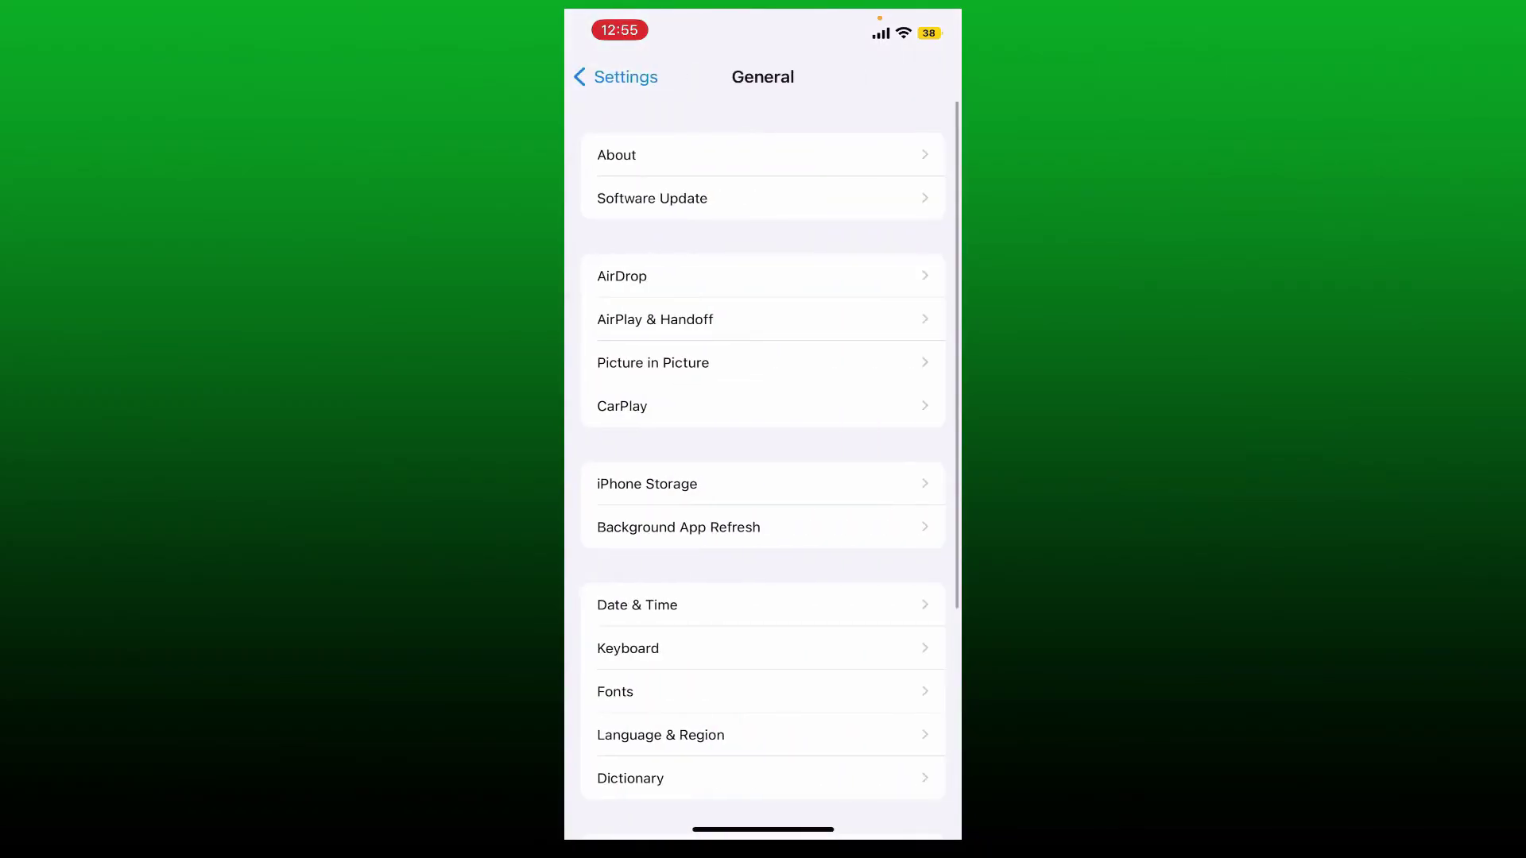
click(646, 483)
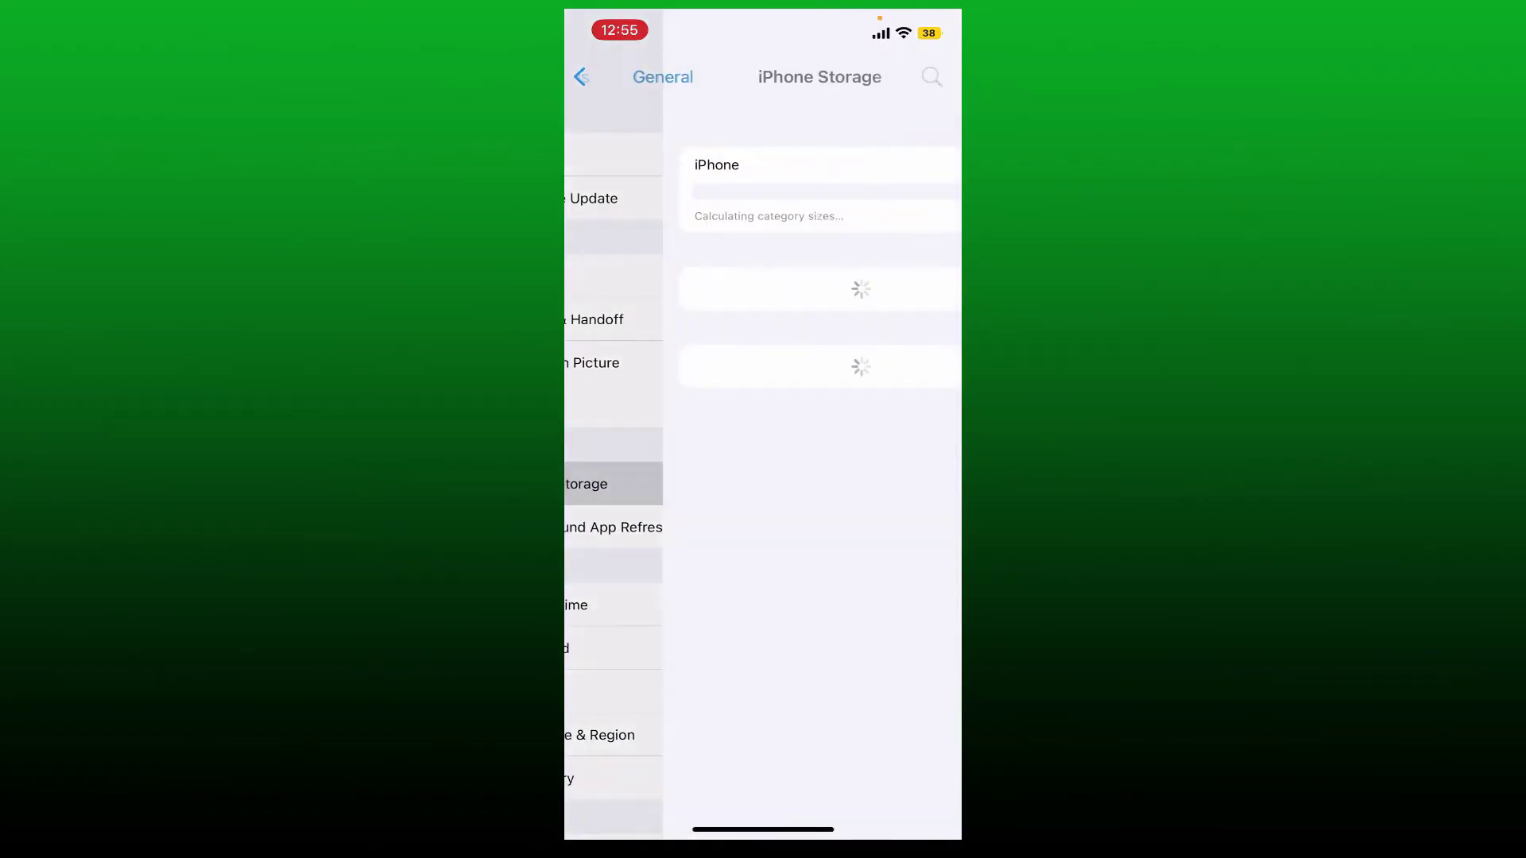
scroll(763, 478, down, 3)
scroll(763, 477, down, 2)
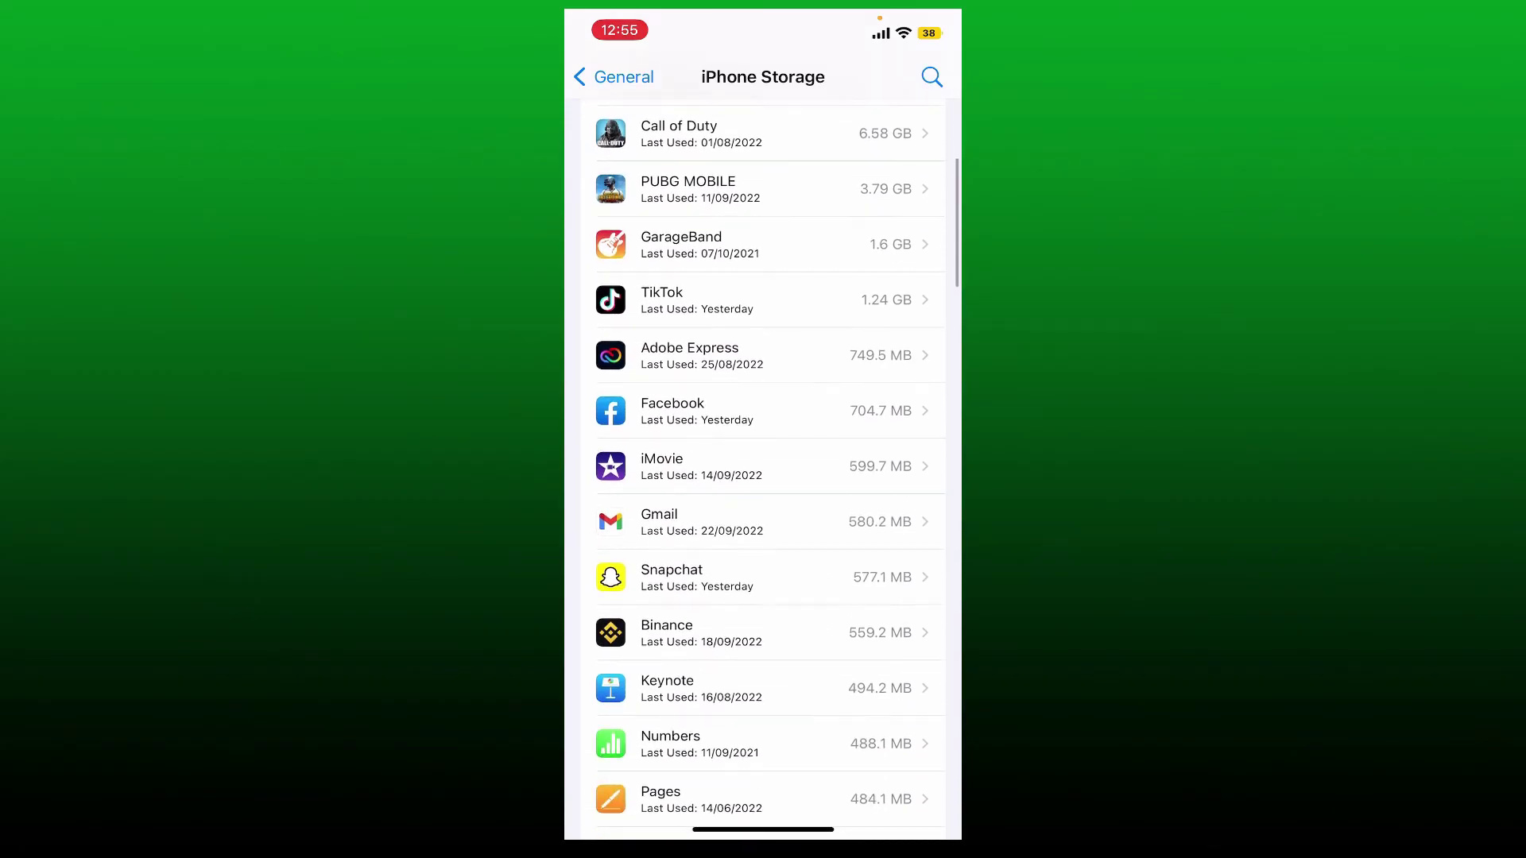
click(716, 301)
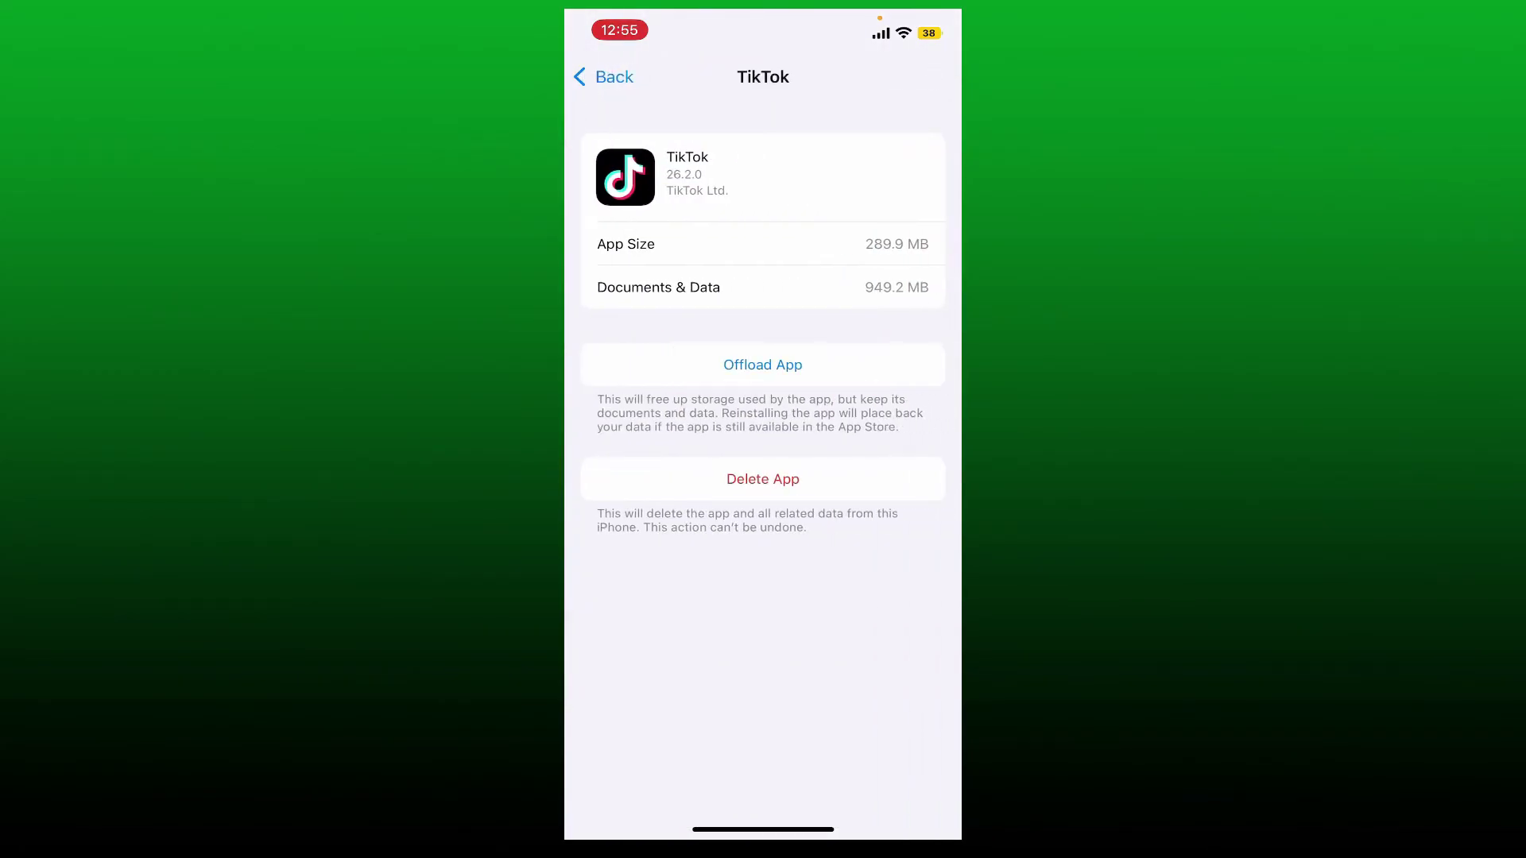
click(763, 365)
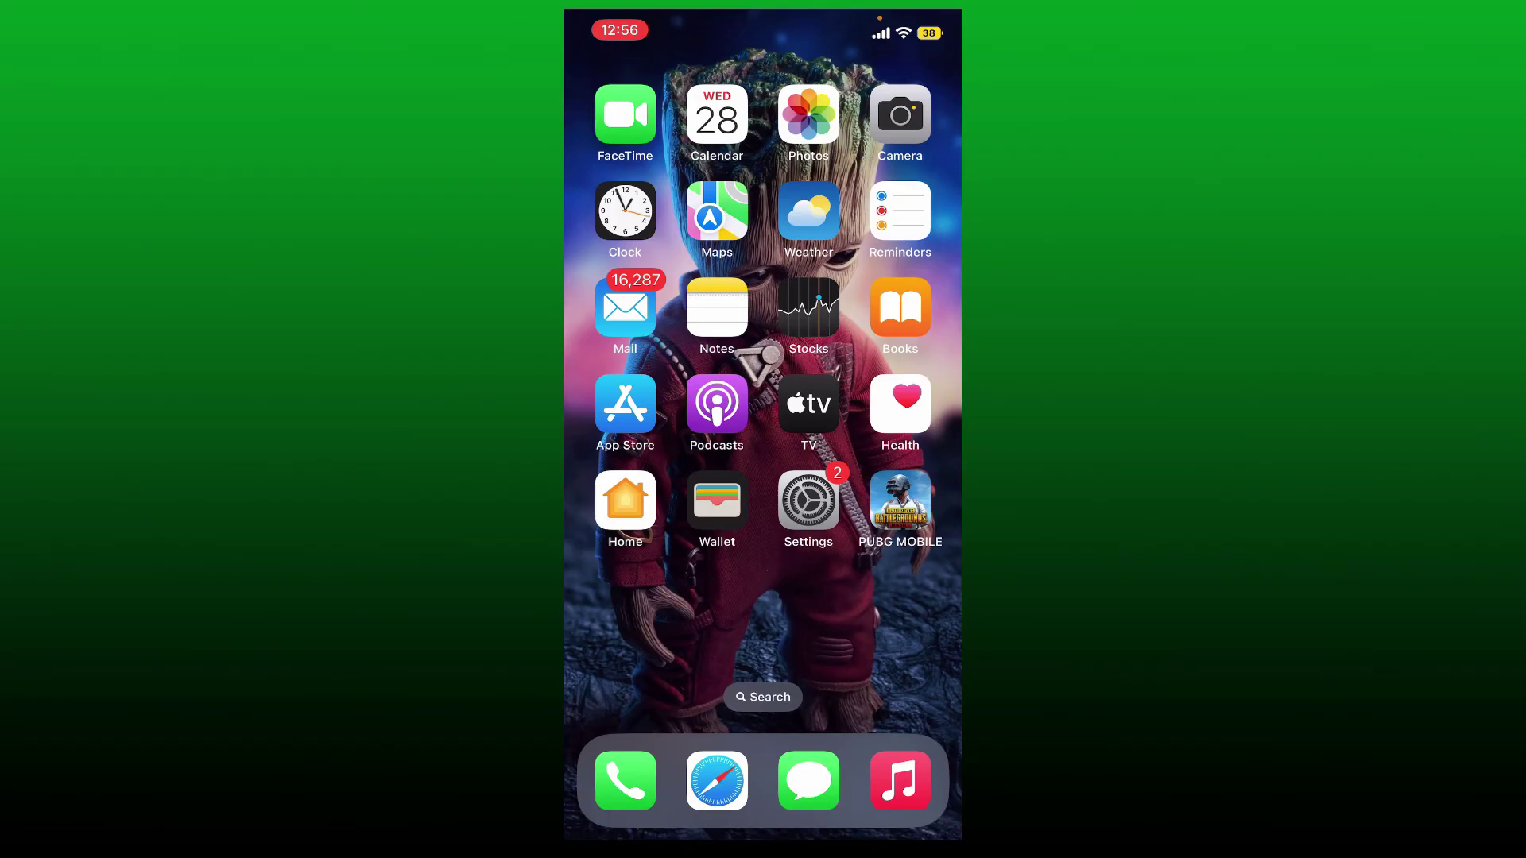
scroll(764, 358, right, 3)
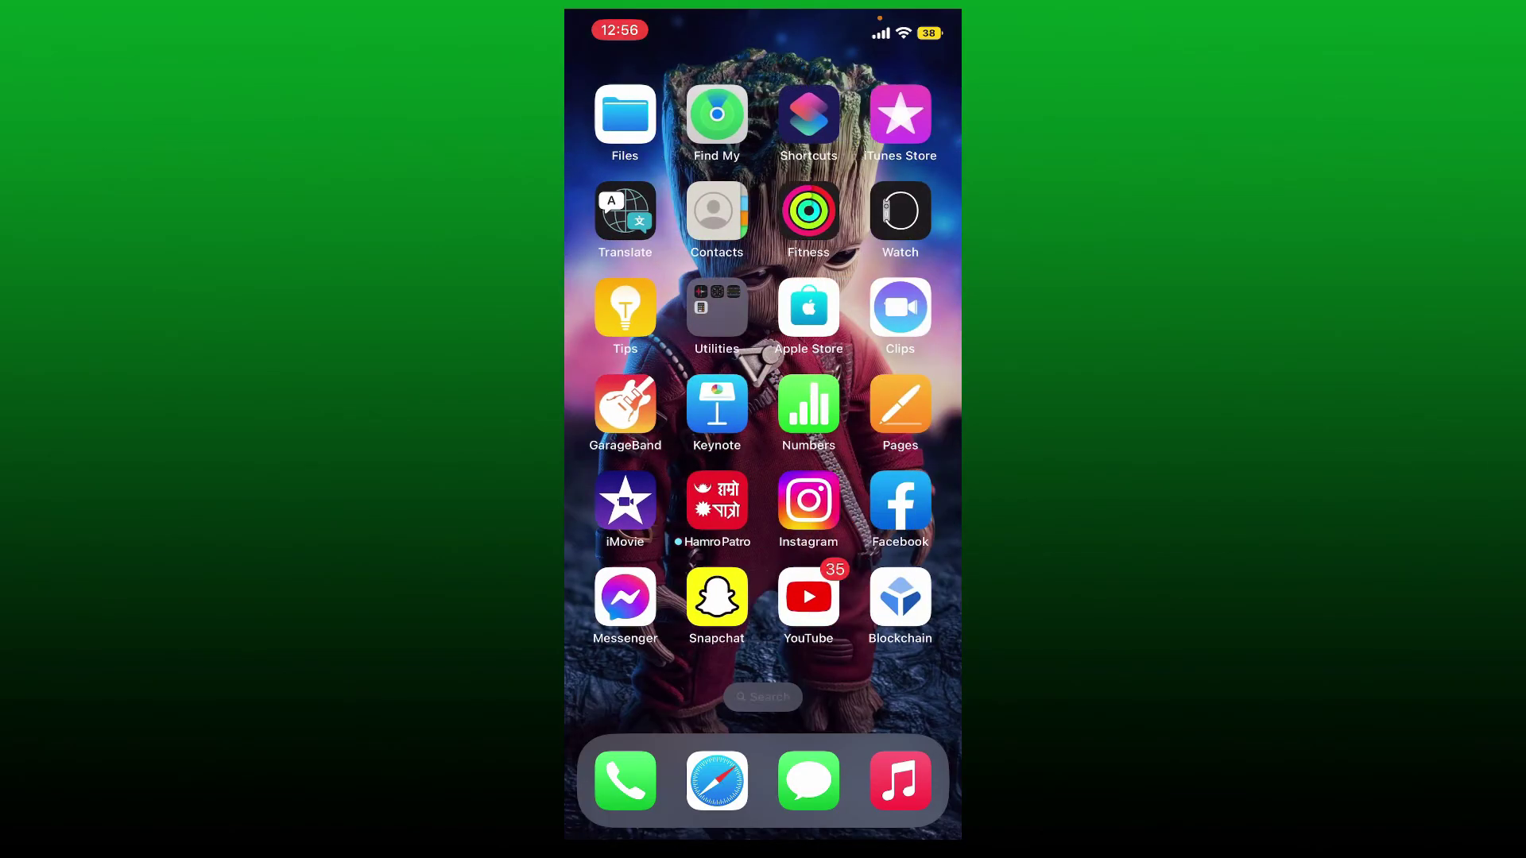
scroll(763, 358, right, 3)
Relaunch TikTok, confirm the For You feed loads, then return home.
click(900, 211)
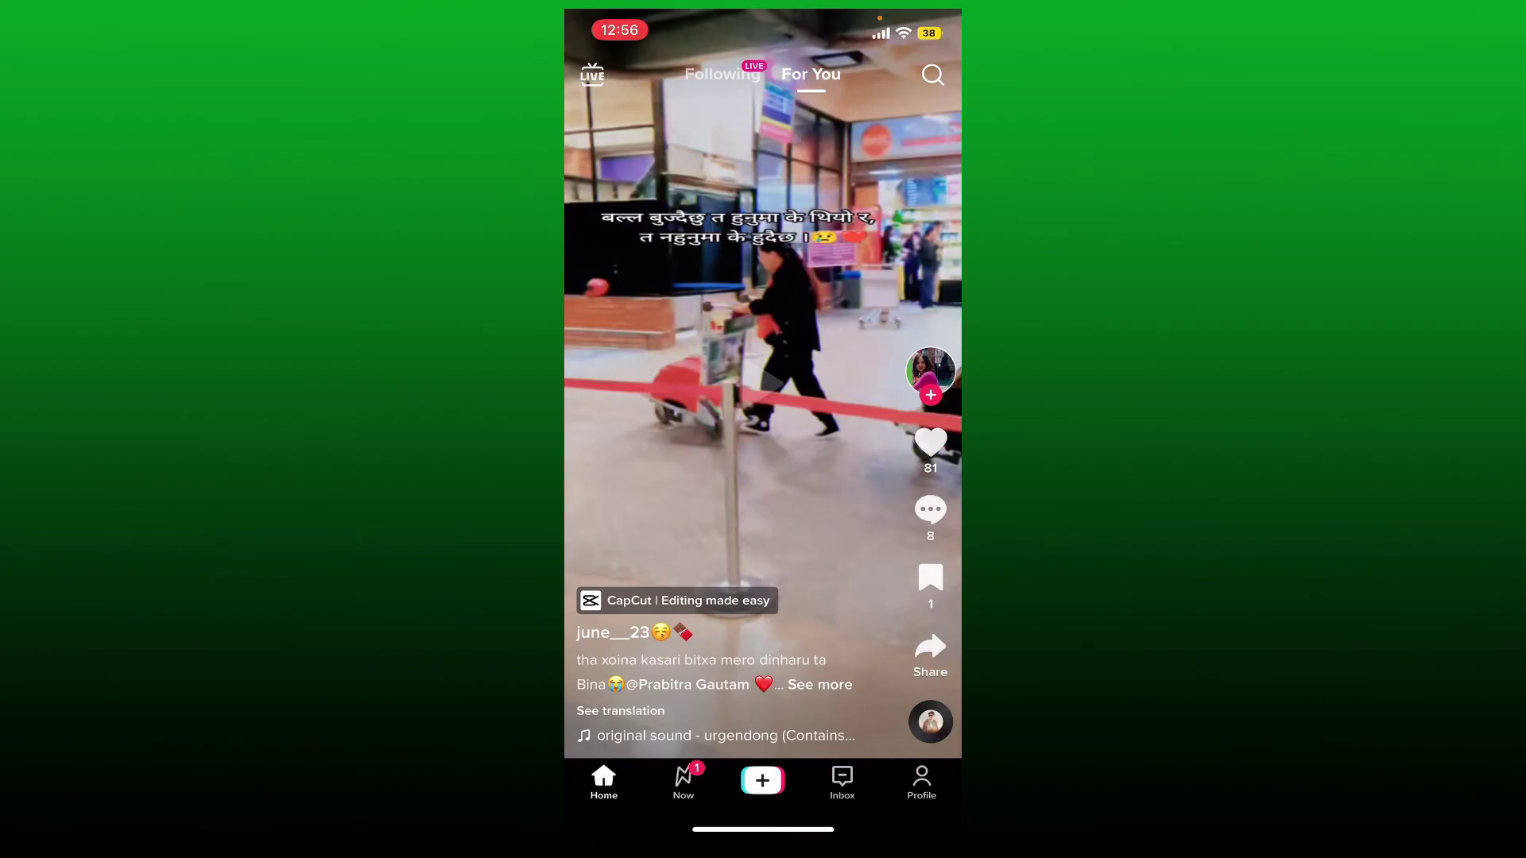
drag(764, 829, 763, 477)
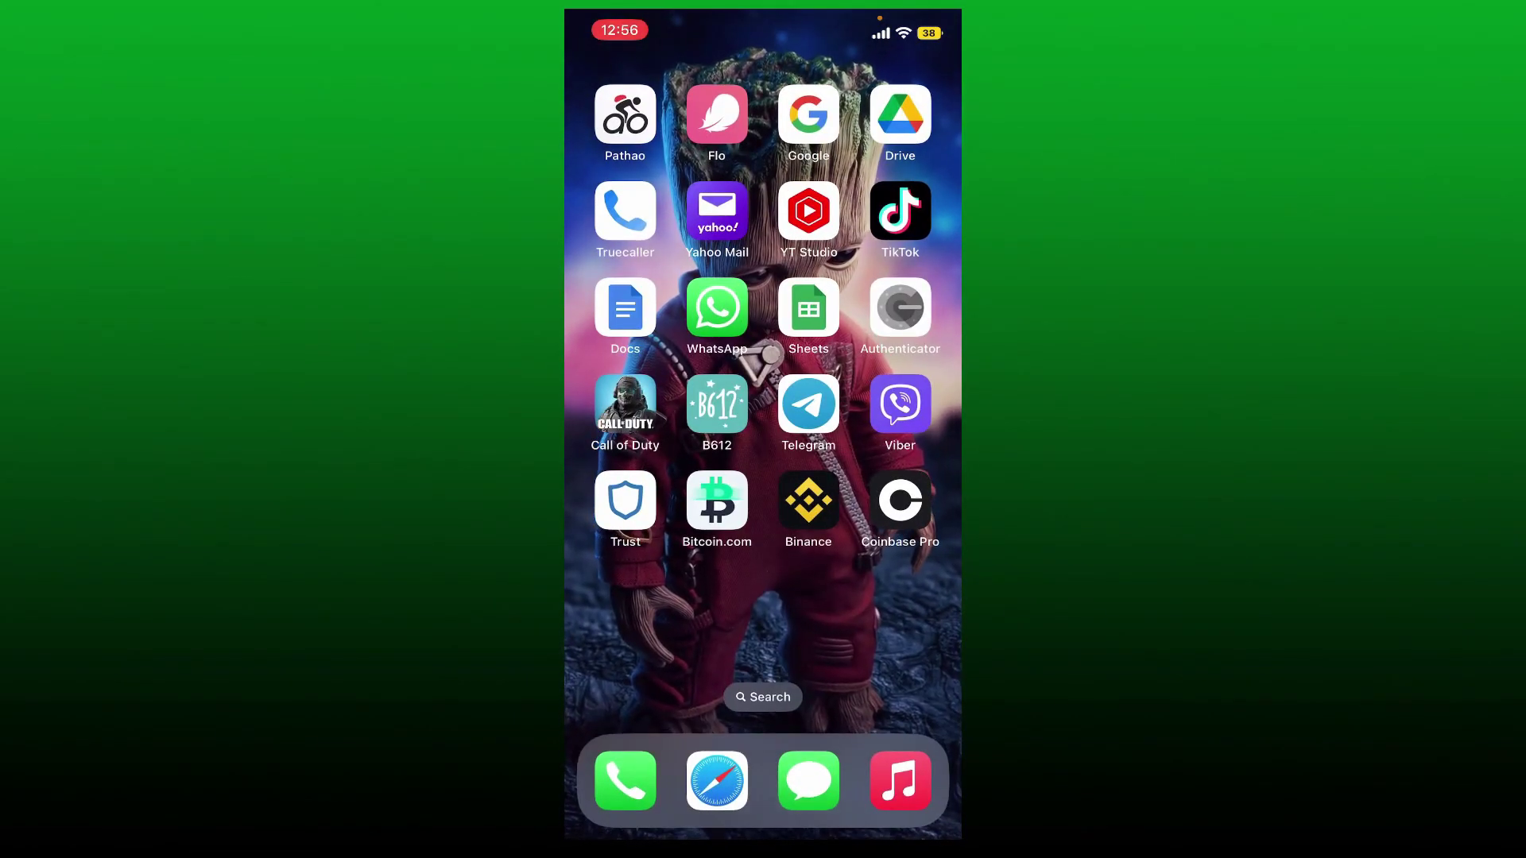